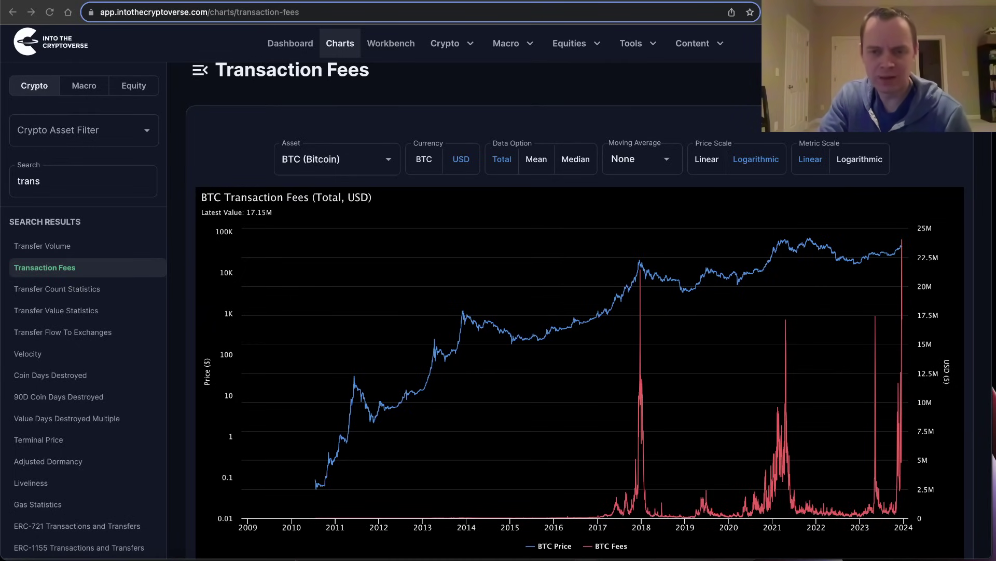
Step: Read the description and usage notes below the BTC Transaction Fees chart
{"action": "scroll", "coordinate": [574, 223], "scroll_direction": "down", "scroll_amount": 5}
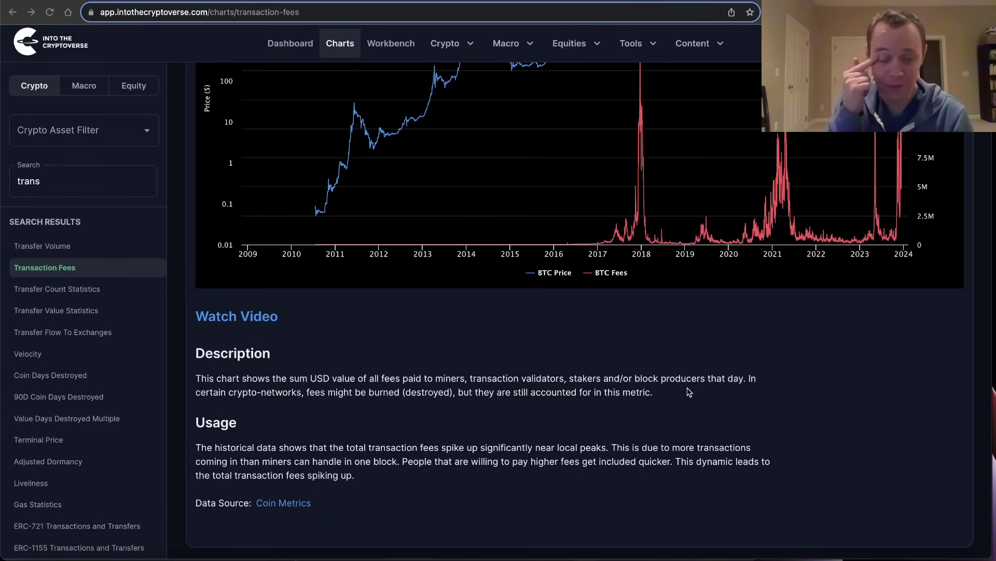
{"action": "scroll", "coordinate": [690, 390], "scroll_direction": "up", "scroll_amount": 5}
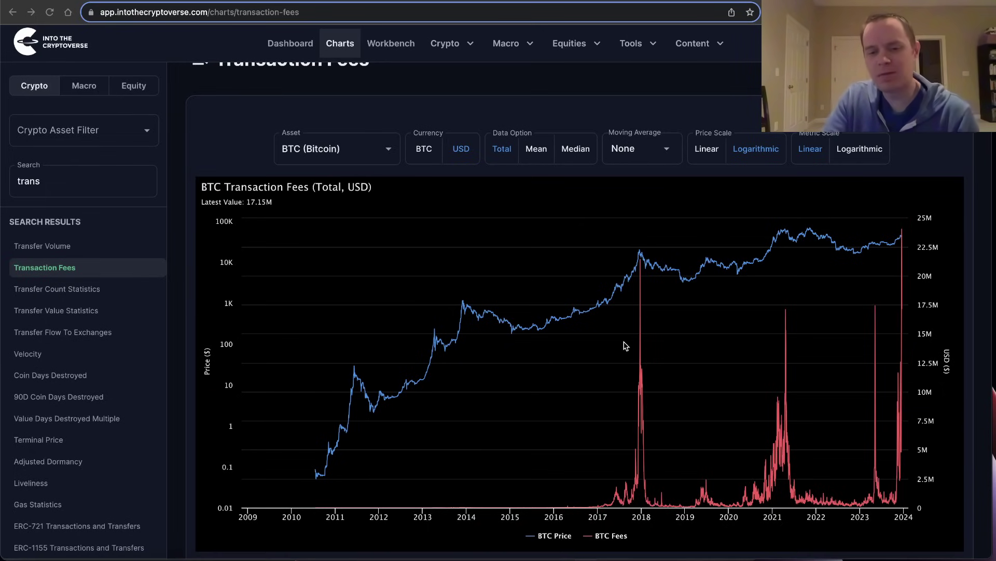
Step: Zoom the chart to about December 2022 to August 2023, inspect the May 2023 fee spike, and restore the full range
{"action": "mouse_move", "coordinate": [608, 347]}
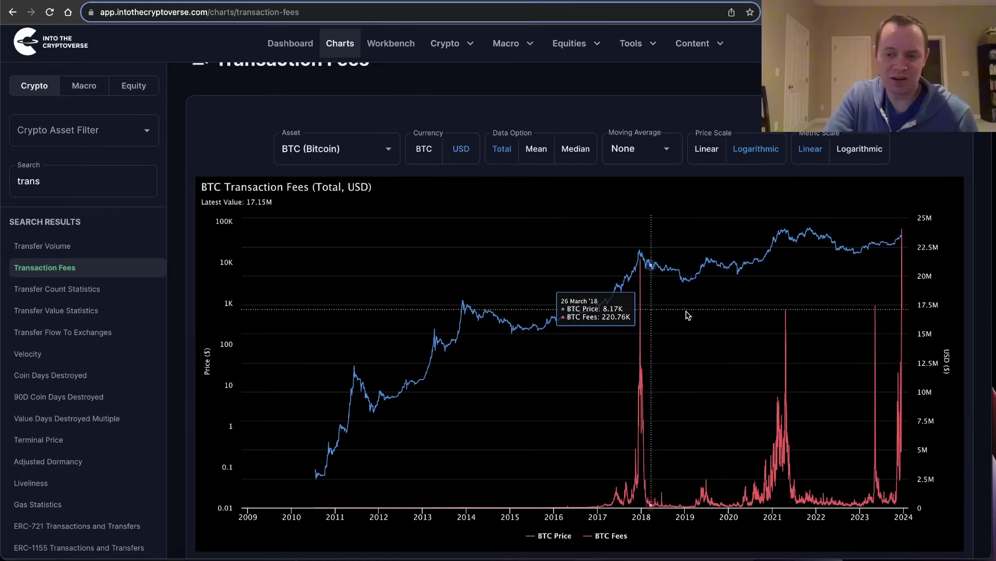
{"action": "mouse_move", "coordinate": [858, 333]}
{"action": "left_mouse_down"}
{"action": "mouse_move", "coordinate": [879, 333]}
{"action": "mouse_move", "coordinate": [834, 333]}
{"action": "mouse_move", "coordinate": [887, 333]}
{"action": "left_mouse_up"}
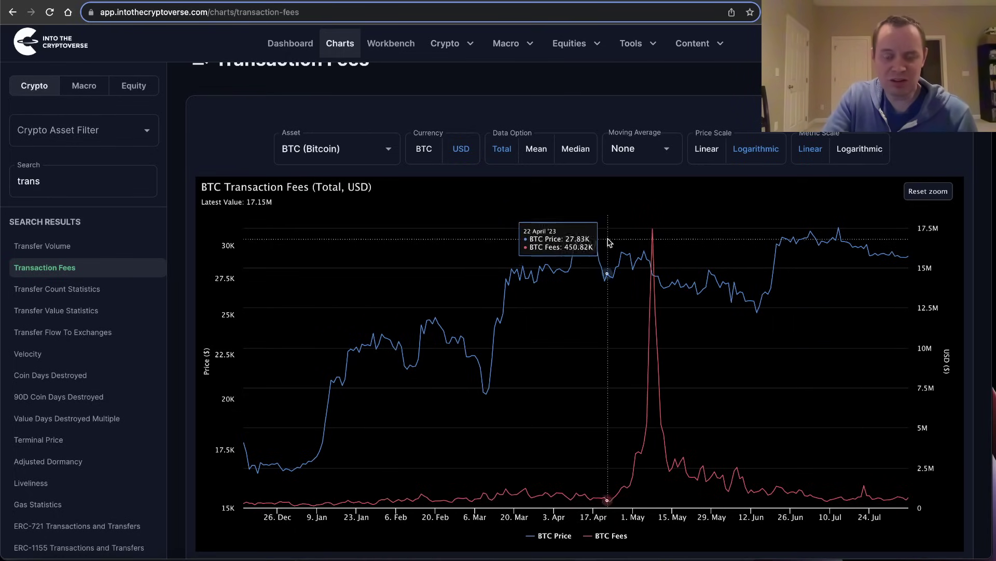
{"action": "left_click", "coordinate": [928, 191]}
Step: Compare BTC price and fees around the December 2017 and April 2021 spikes in zoomed-in views, restoring the full range after each
{"action": "left_click_drag", "start_coordinate": [644, 312], "coordinate": [896, 307]}
{"action": "left_click_drag", "start_coordinate": [260, 312], "coordinate": [366, 311]}
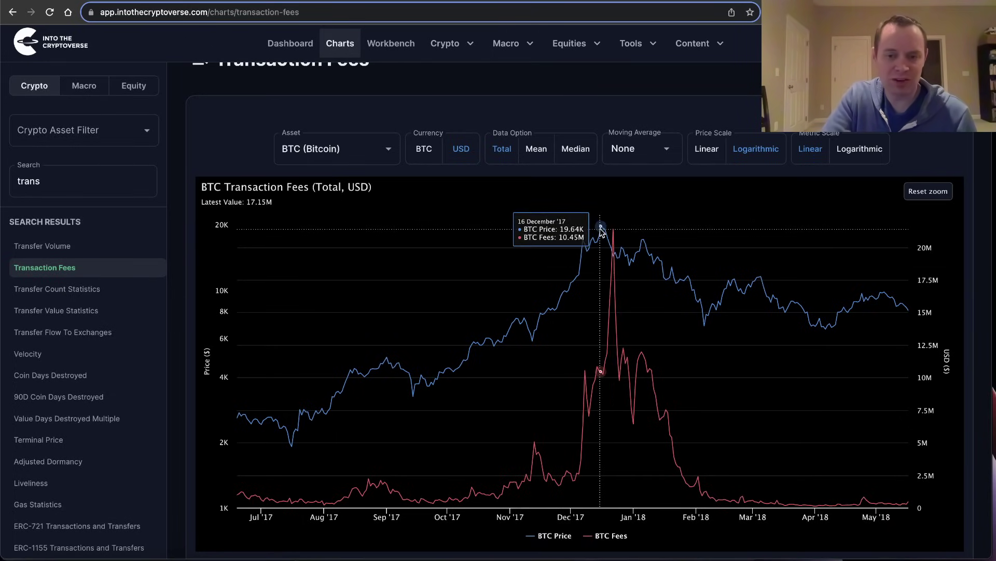
{"action": "left_click", "coordinate": [928, 191]}
{"action": "left_click_drag", "start_coordinate": [733, 343], "coordinate": [869, 343]}
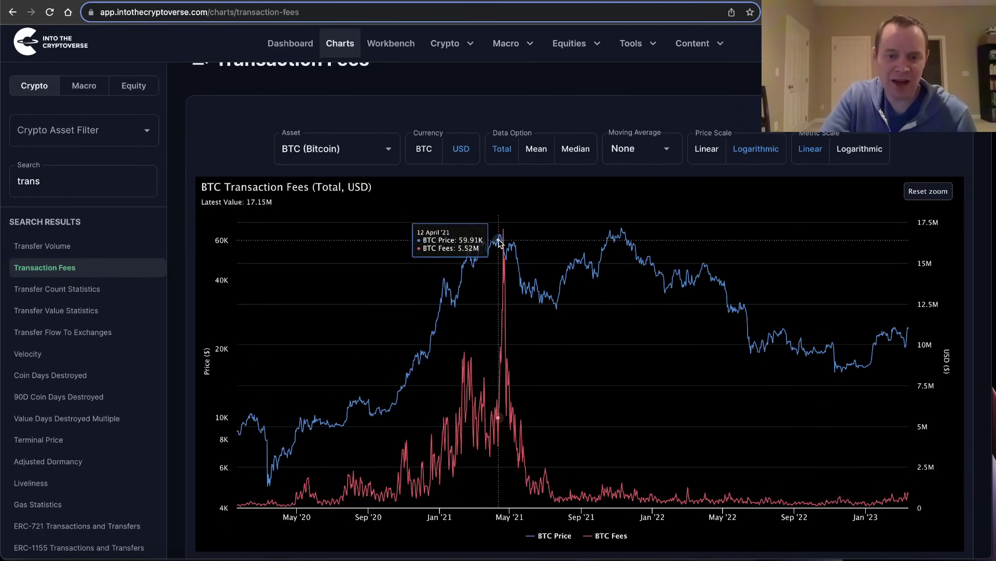
{"action": "left_click", "coordinate": [912, 193]}
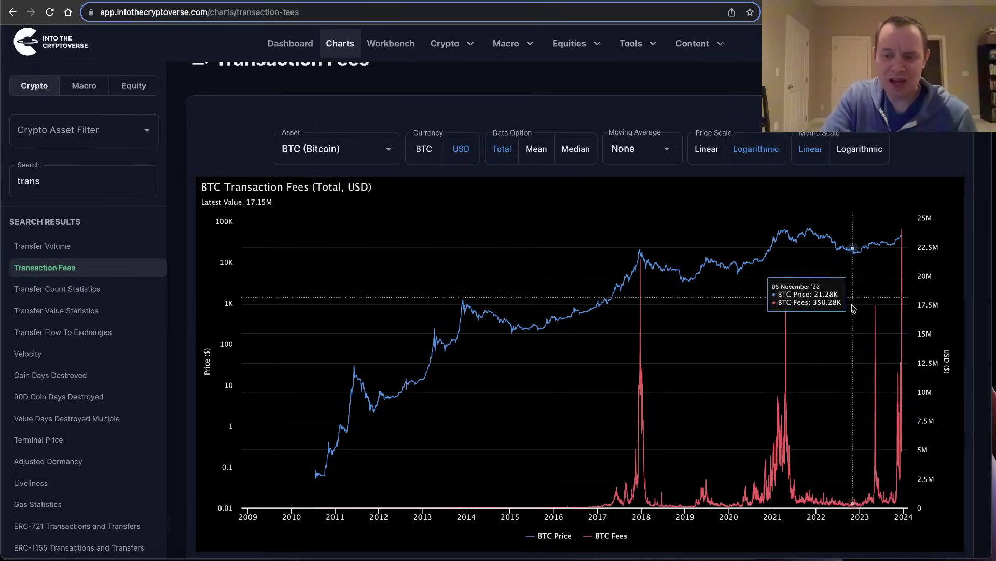
Step: Inspect price against fees around the May 2023 spike and over July to December 2023, restoring the full range after each view
{"action": "left_click_drag", "start_coordinate": [859, 301], "coordinate": [893, 311]}
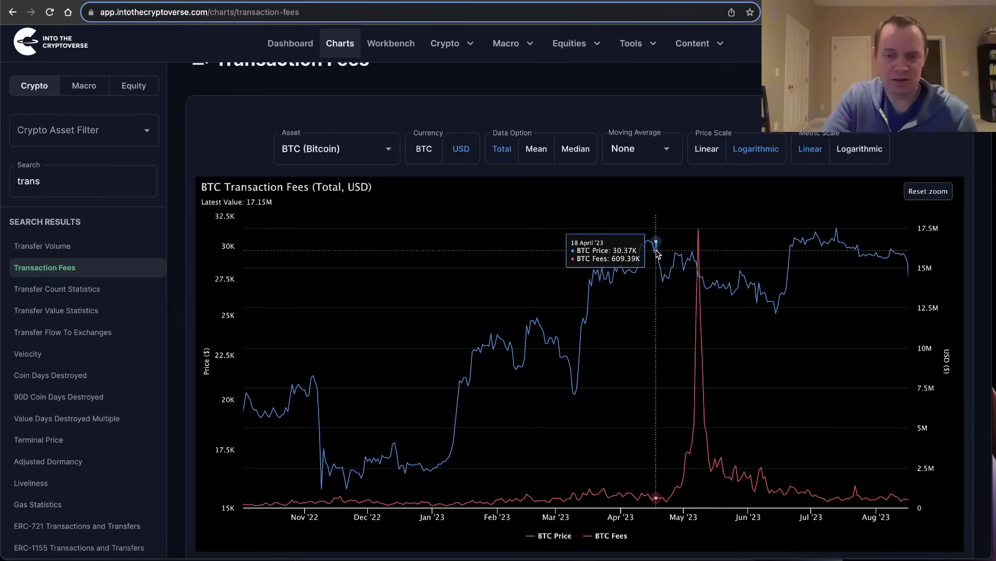
{"action": "left_click", "coordinate": [909, 192]}
{"action": "left_click_drag", "start_coordinate": [884, 280], "coordinate": [906, 244]}
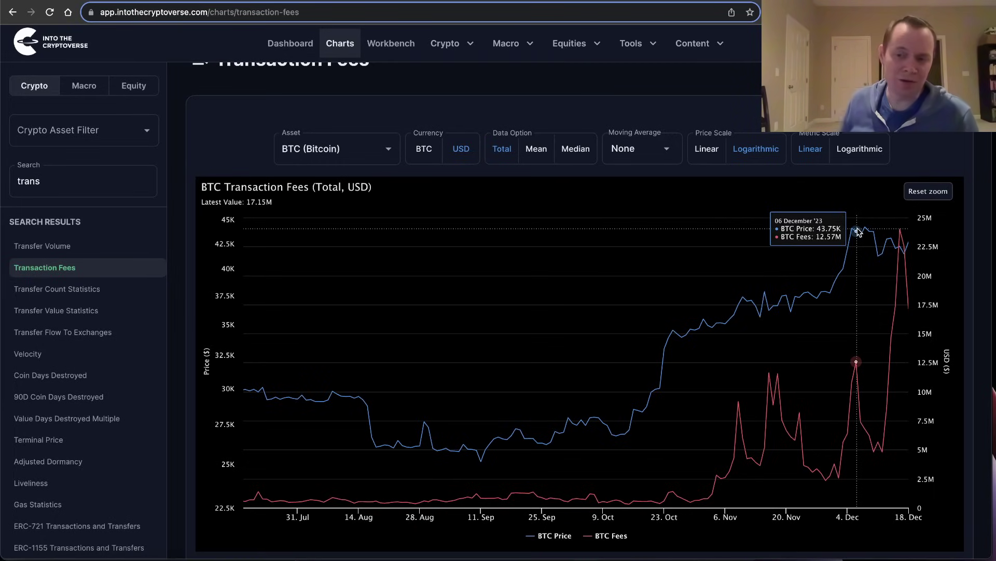
{"action": "left_click", "coordinate": [928, 191]}
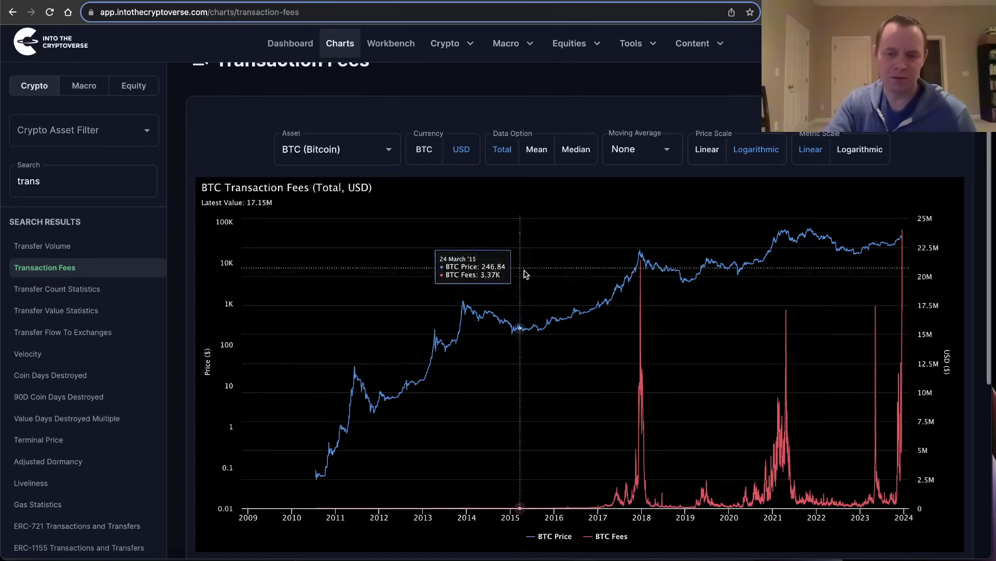
Step: Zoom the chart to 2017 through 2023, narrow it to calendar year 2023 to compare the fee spikes, and restore the full range
{"action": "left_click_drag", "start_coordinate": [592, 338], "coordinate": [908, 322]}
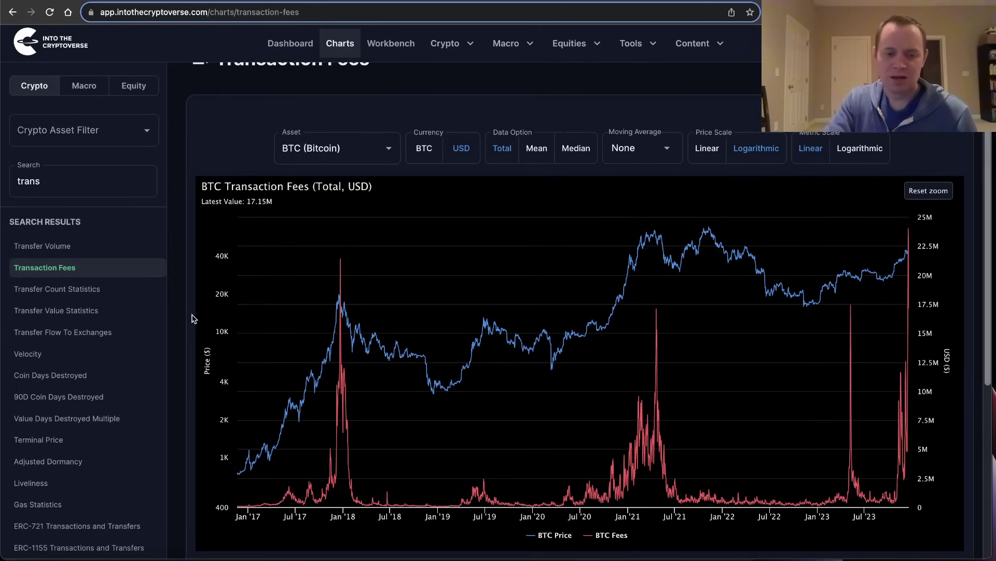
{"action": "scroll", "coordinate": [516, 316], "scroll_direction": "down", "scroll_amount": 1}
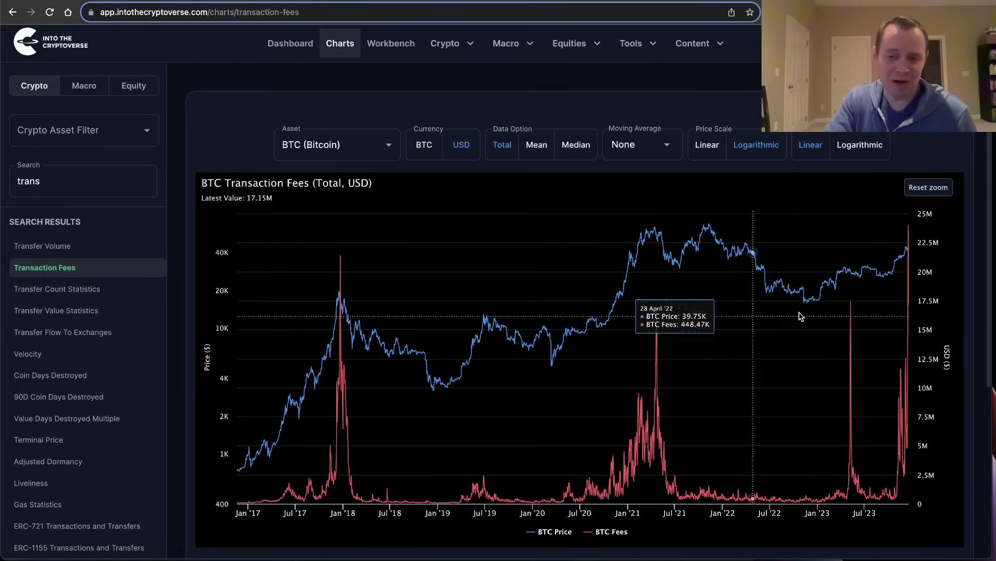
{"action": "scroll", "coordinate": [831, 311], "scroll_direction": "down", "scroll_amount": 1}
{"action": "left_click_drag", "start_coordinate": [813, 311], "coordinate": [948, 319]}
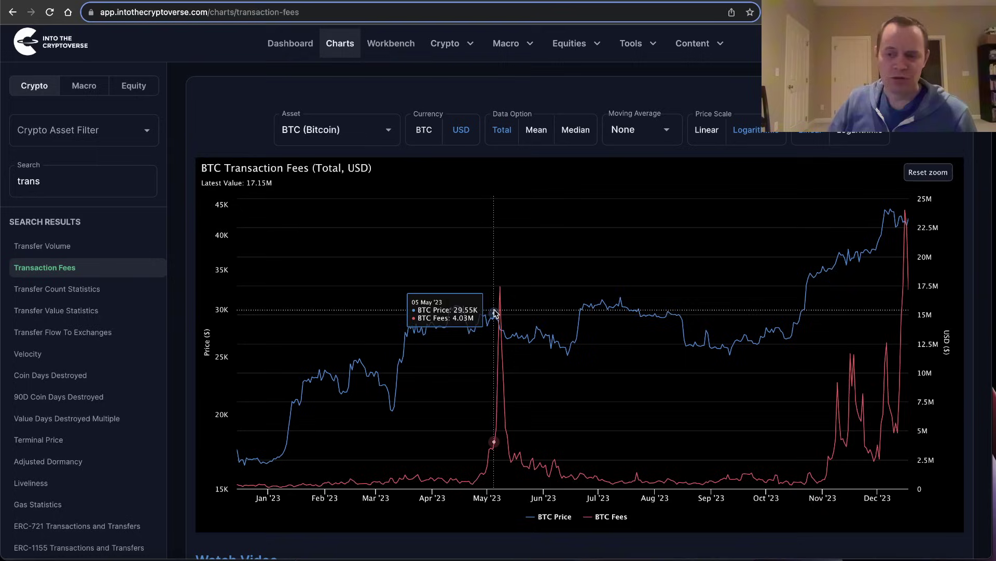
{"action": "left_click", "coordinate": [930, 174]}
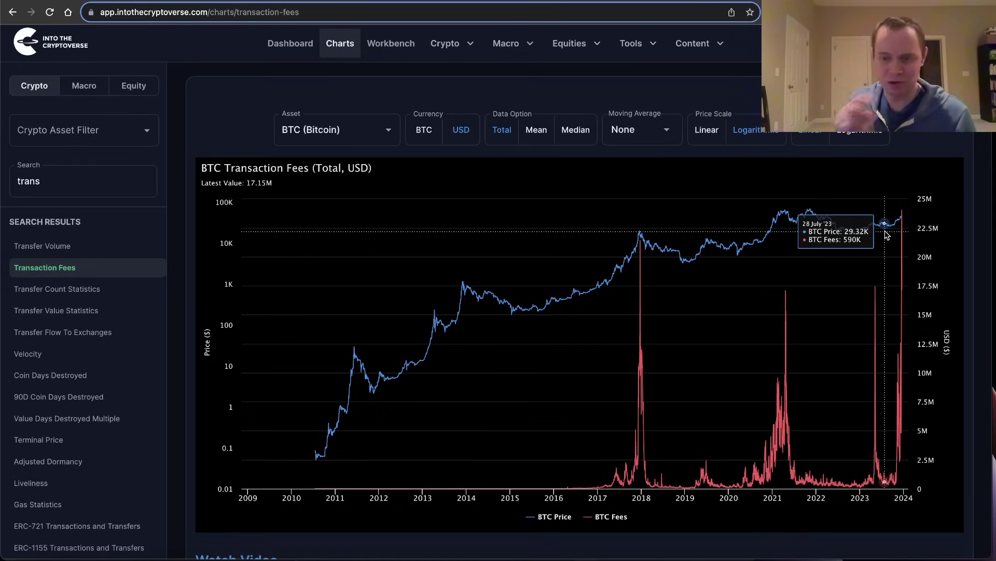
Step: Inspect the mid-December 2023 fee peak in July to December and September to December close-ups, restoring the full range after each
{"action": "left_click_drag", "start_coordinate": [882, 275], "coordinate": [952, 283]}
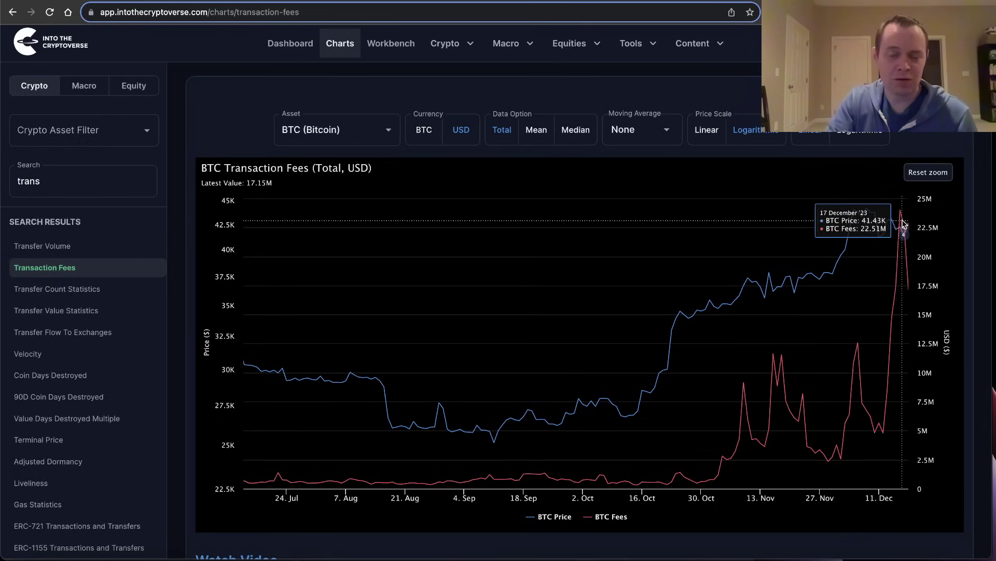
{"action": "left_click", "coordinate": [928, 171]}
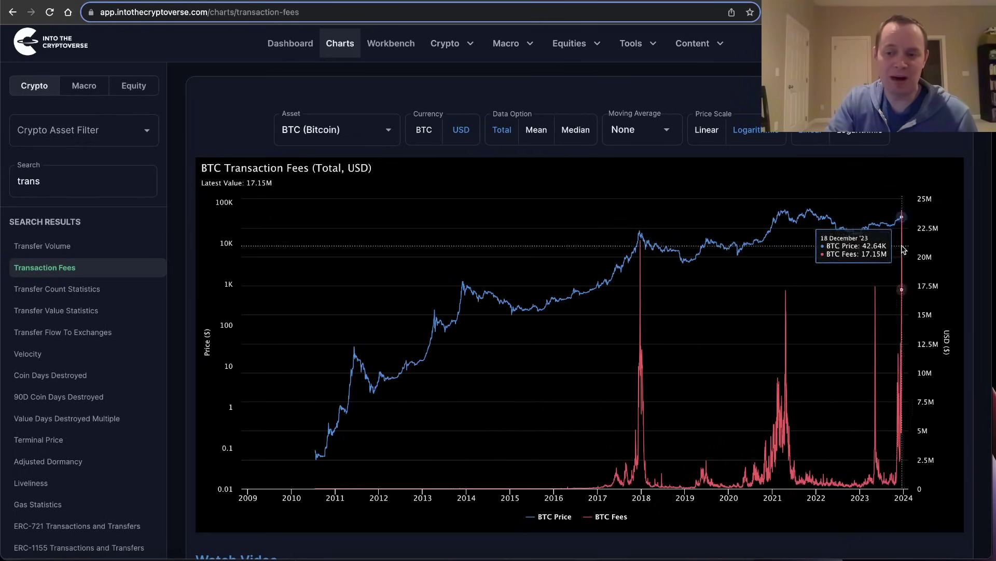
{"action": "left_click_drag", "start_coordinate": [903, 249], "coordinate": [891, 250]}
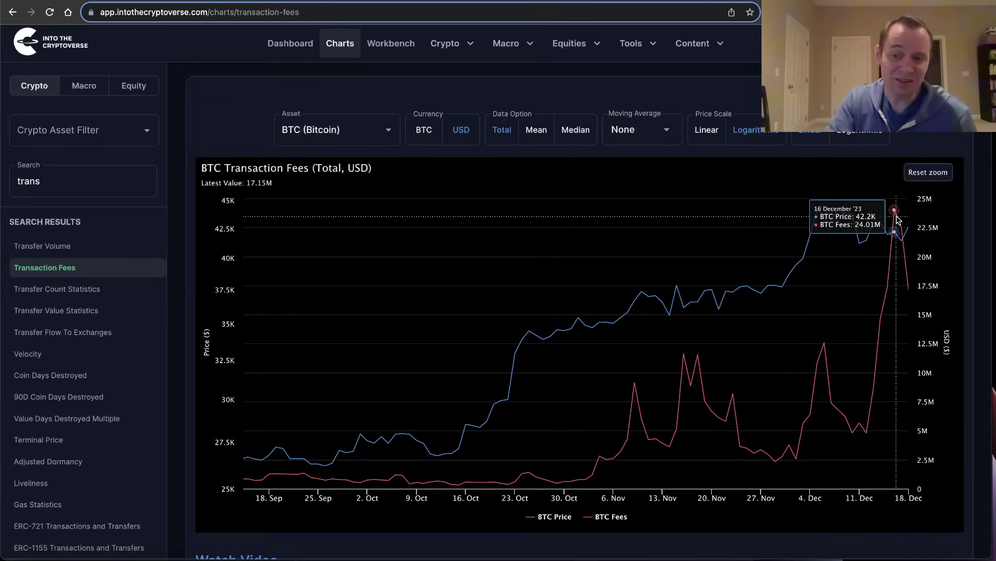
{"action": "left_click", "coordinate": [928, 172]}
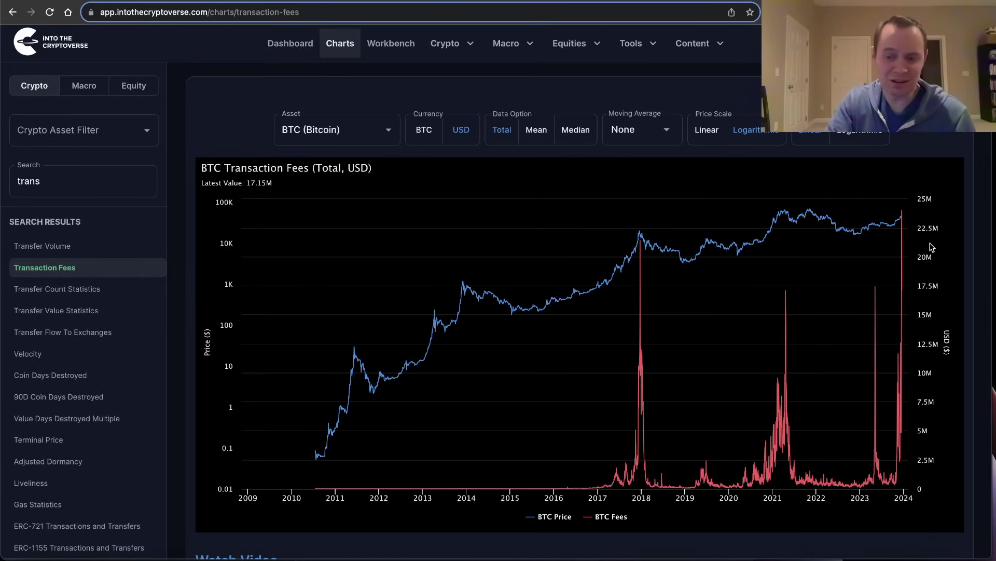
Step: Check the April 2021 and latest fee spikes, view April to December 2023 and October 2022 to December 2023, and restore the full range
{"action": "mouse_move", "coordinate": [786, 305]}
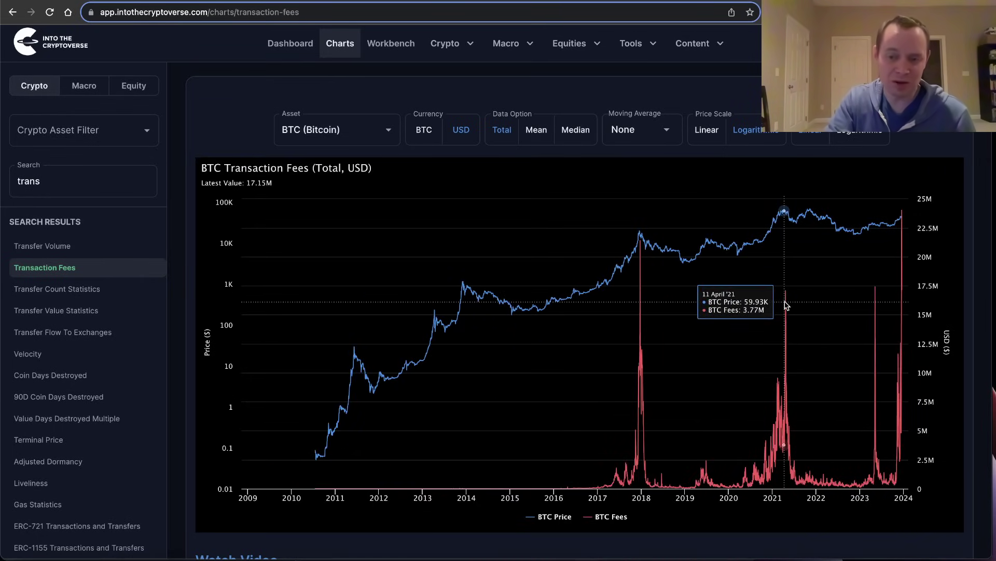
{"action": "mouse_move", "coordinate": [903, 209]}
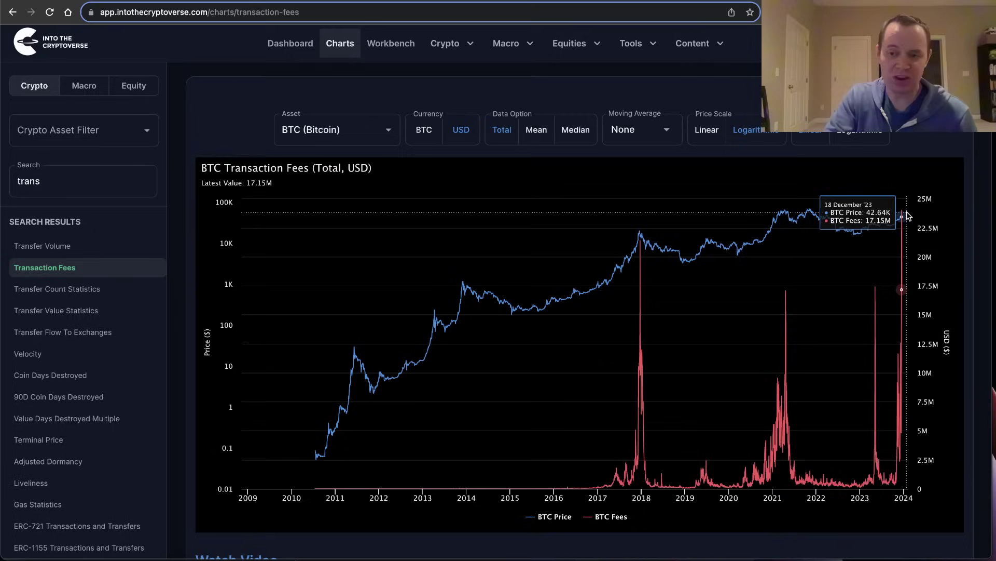
{"action": "left_click_drag", "start_coordinate": [903, 210], "coordinate": [872, 223]}
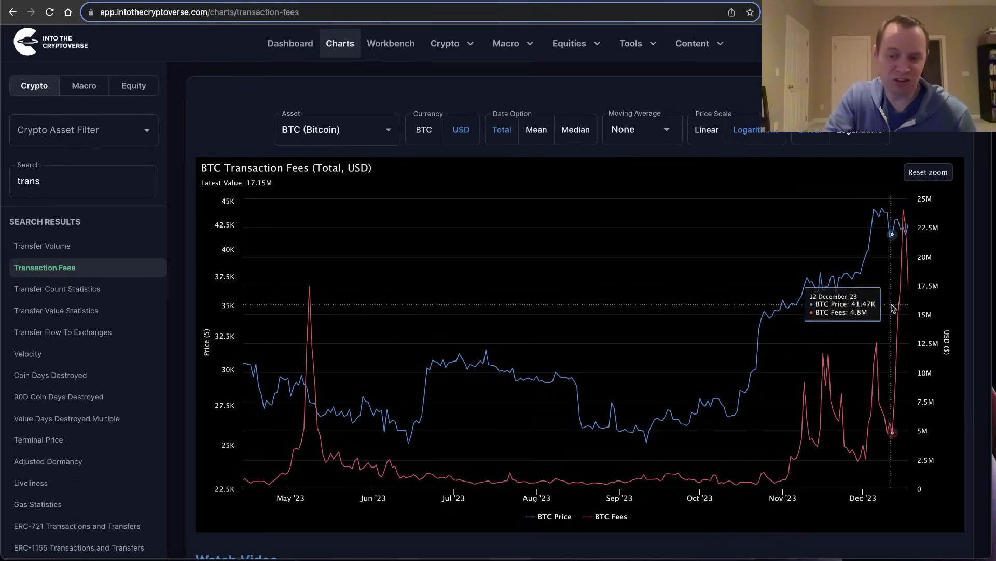
{"action": "left_click", "coordinate": [928, 177]}
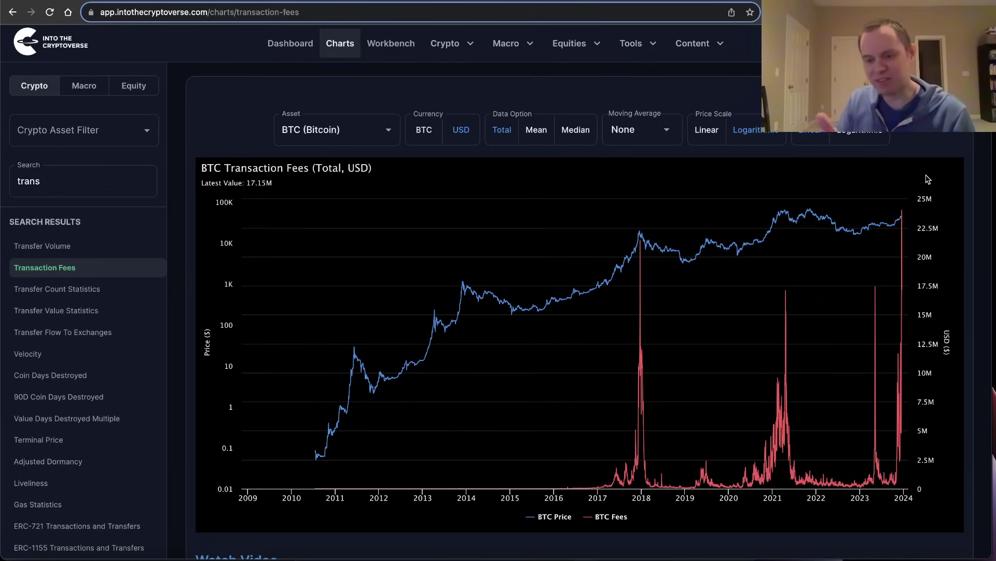
{"action": "left_click_drag", "start_coordinate": [853, 259], "coordinate": [904, 260]}
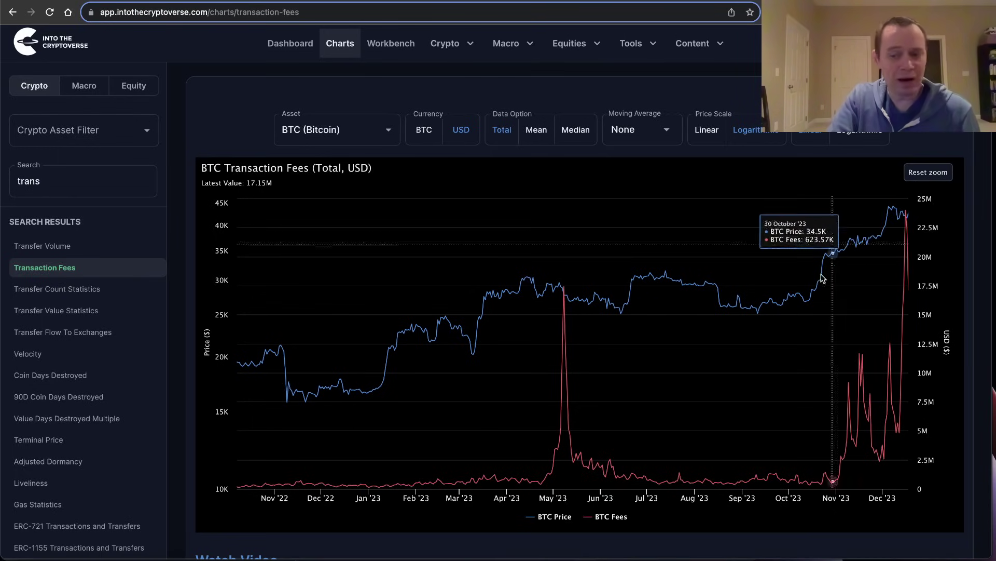
{"action": "left_click", "coordinate": [929, 173]}
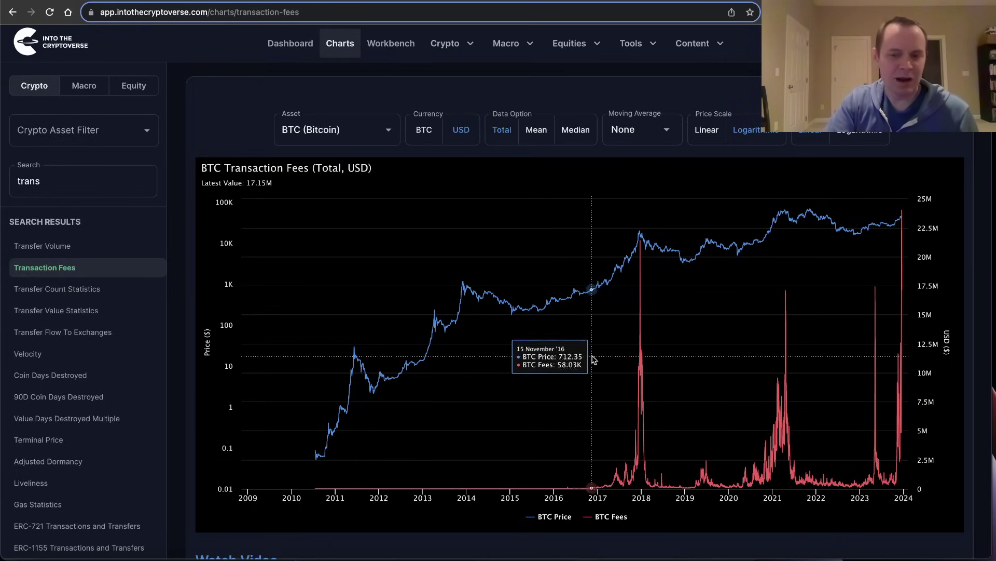
Step: Examine price and fees over 2020 to 2022 and over November 2022 to December 2023, restoring the full range after each view
{"action": "left_click_drag", "start_coordinate": [734, 347], "coordinate": [860, 347]}
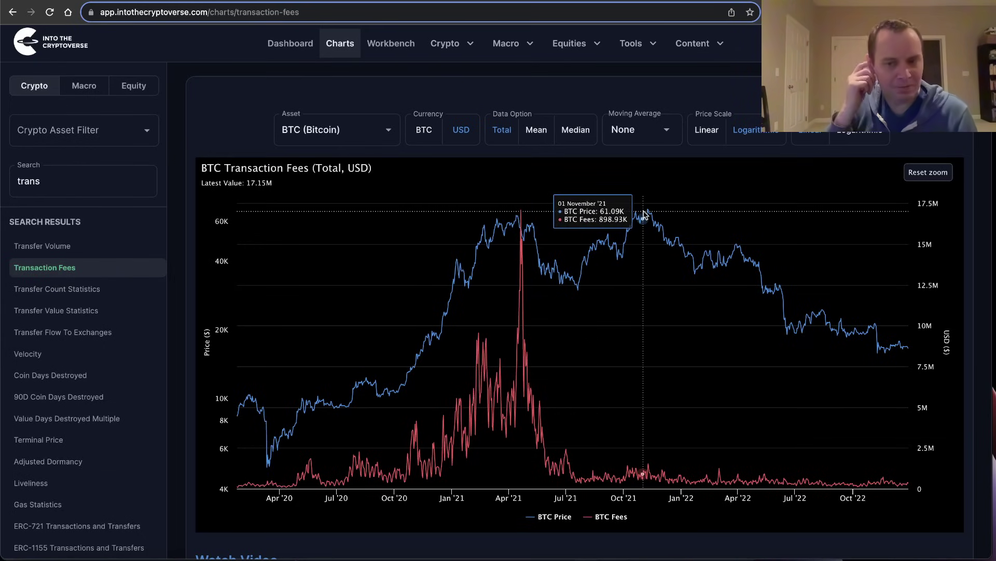
{"action": "left_click", "coordinate": [928, 172]}
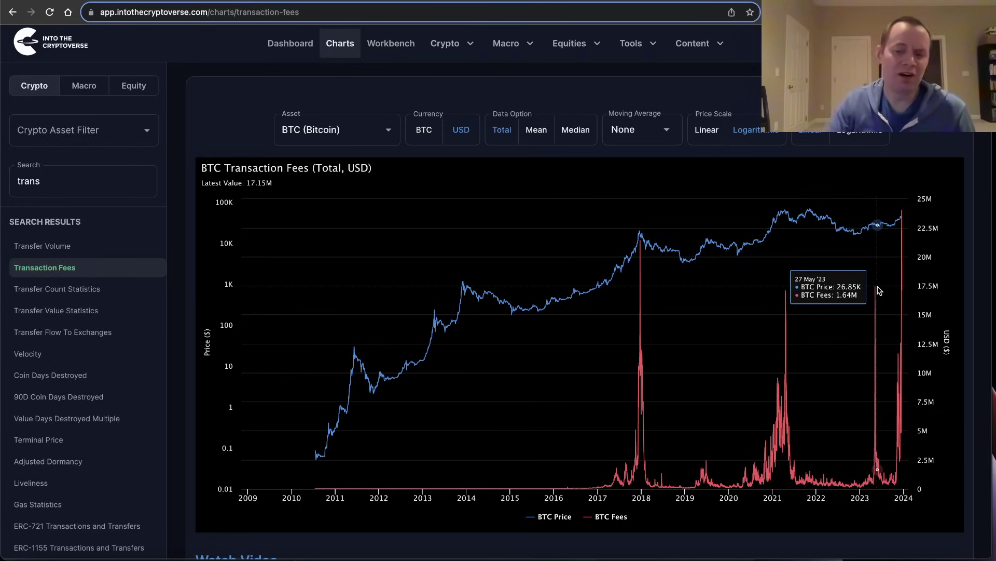
{"action": "left_click_drag", "start_coordinate": [855, 306], "coordinate": [955, 328]}
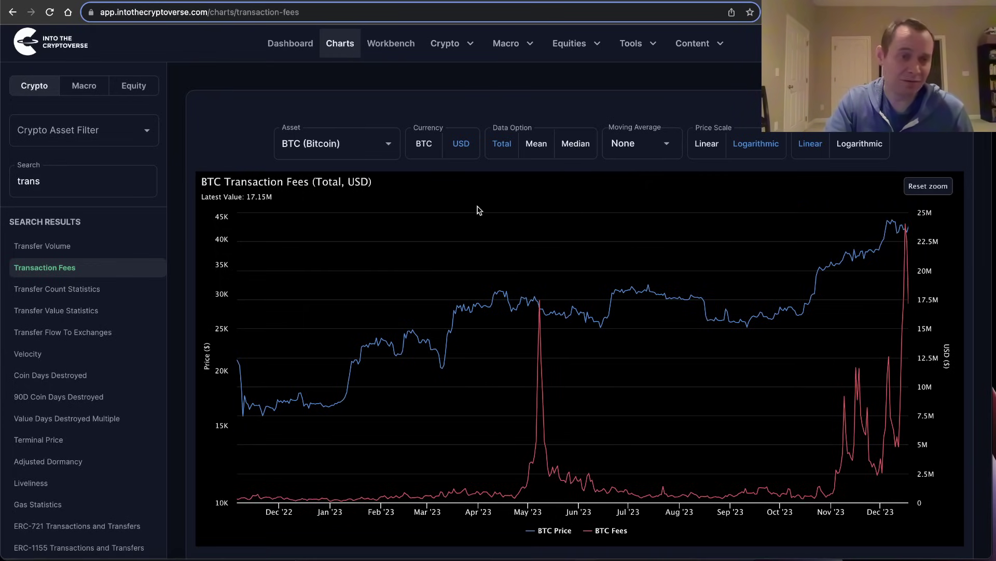
{"action": "left_click", "coordinate": [927, 186]}
Step: Zoom the chart to 2015 through 2023, narrow it to May and June 2023 to inspect the fee decline, and restore the full range
{"action": "left_click_drag", "start_coordinate": [526, 311], "coordinate": [908, 311]}
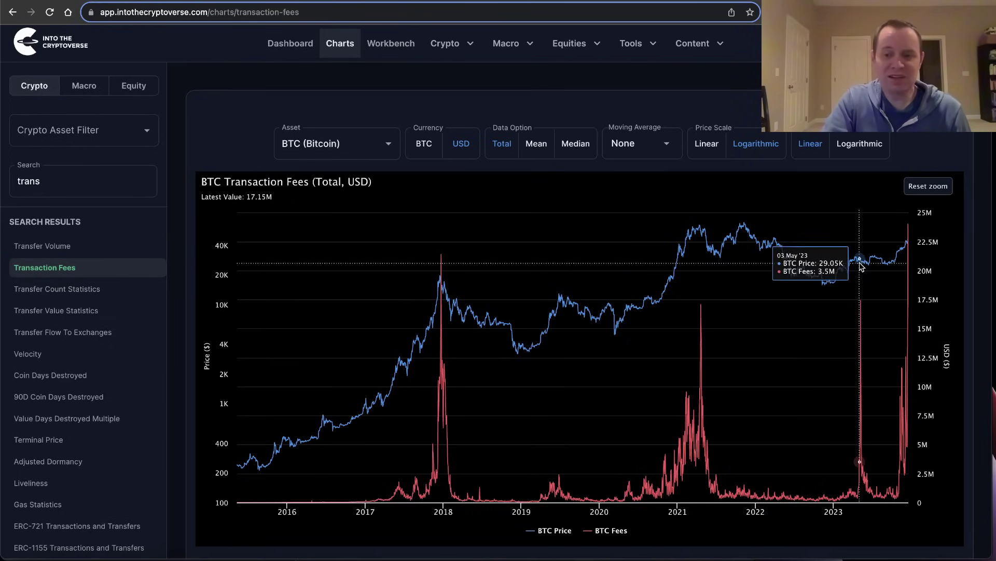
{"action": "left_click_drag", "start_coordinate": [860, 291], "coordinate": [873, 278]}
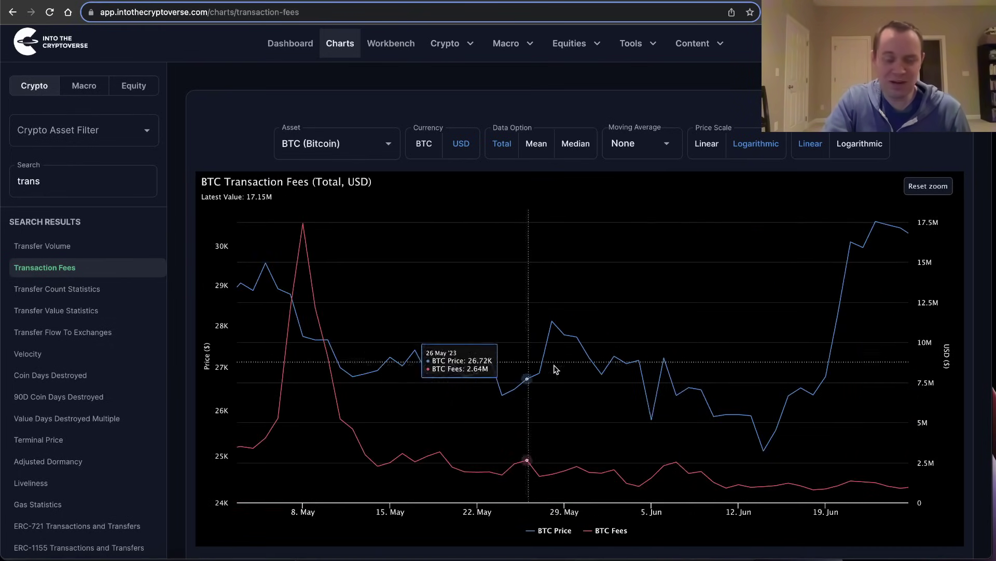
{"action": "left_click", "coordinate": [931, 187]}
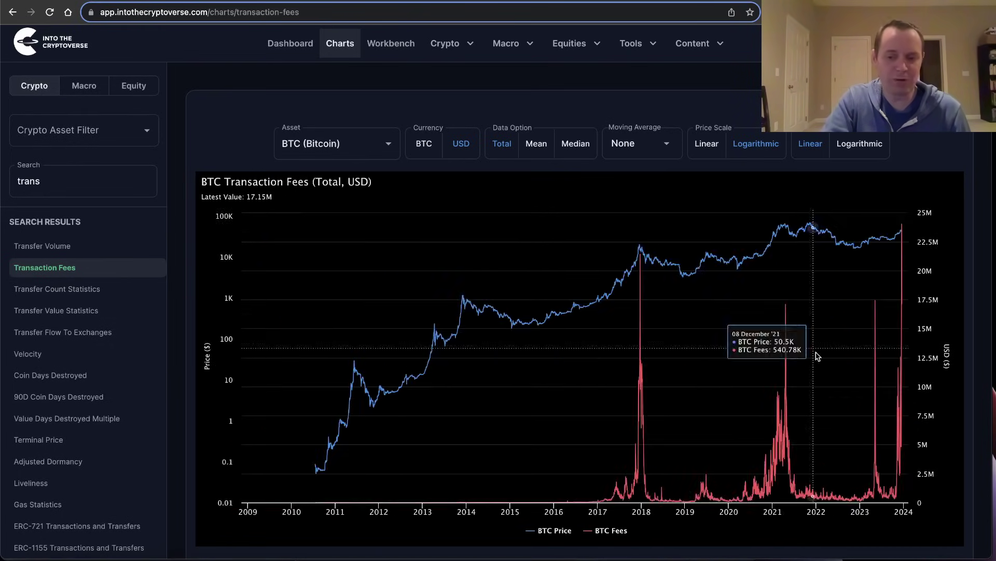